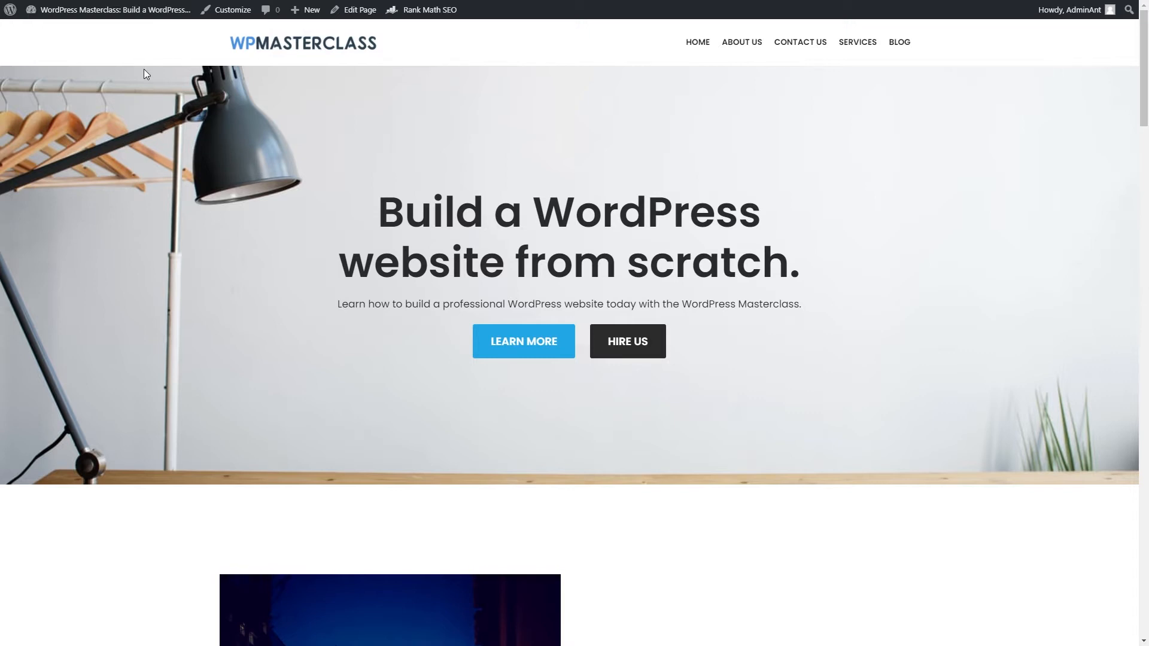
Open Site Kit from the site's admin dashboard and start its setup by signing in with Google
{"action": "left_click", "coordinate": [106, 18]}
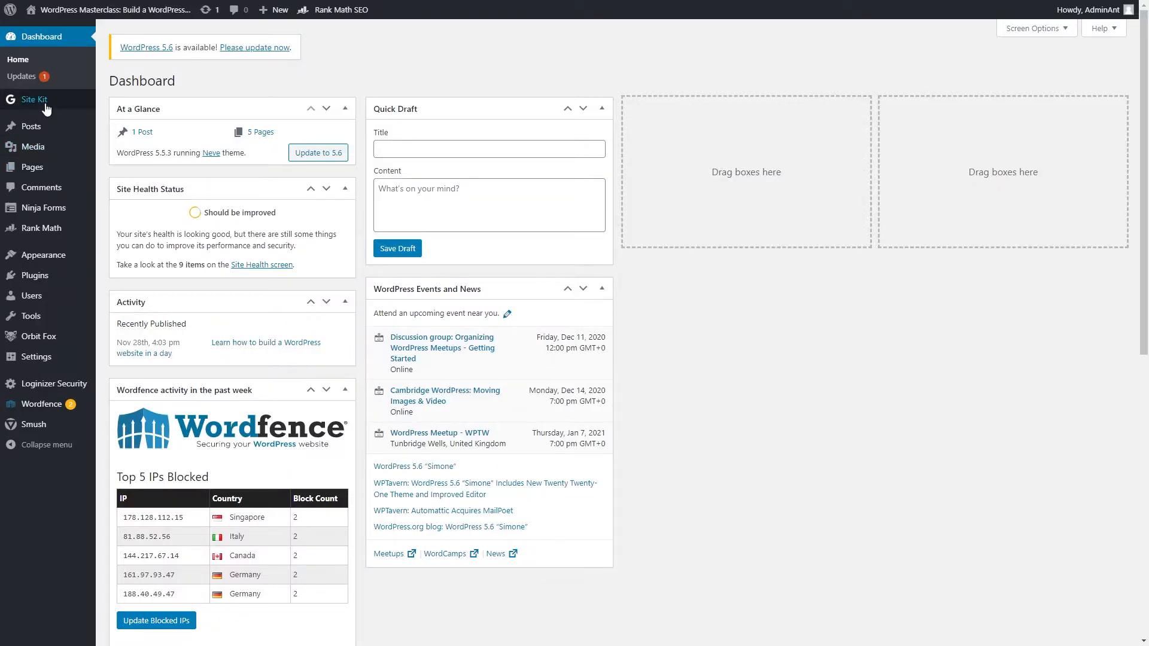
{"action": "mouse_move", "coordinate": [46, 108]}
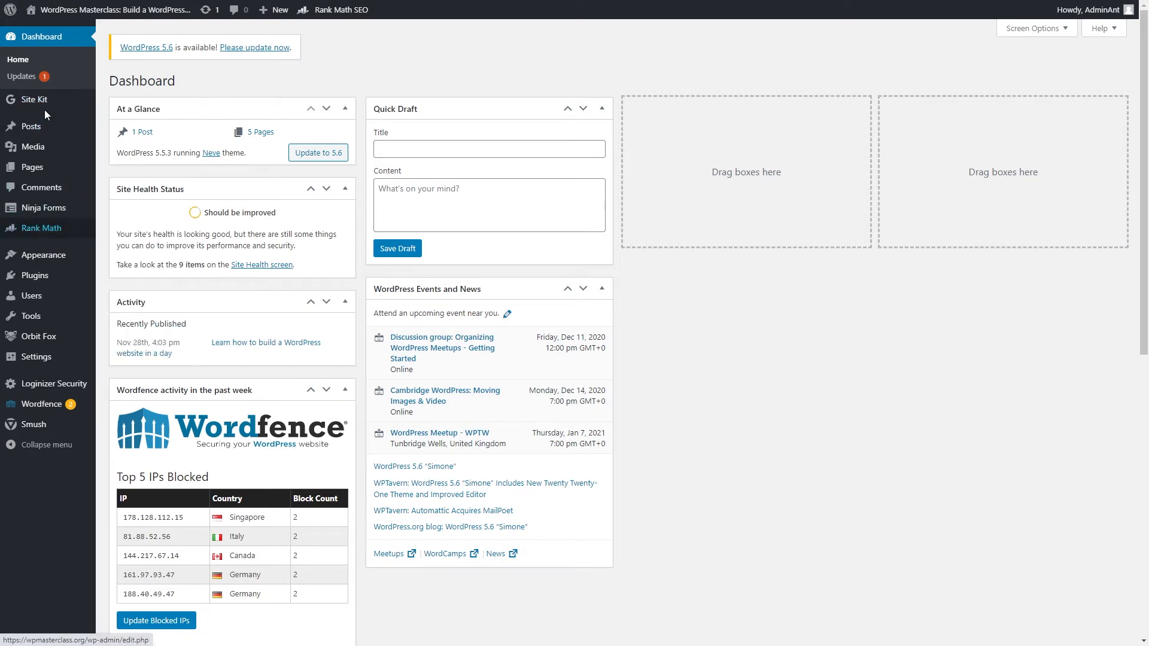
{"action": "left_click", "coordinate": [45, 100]}
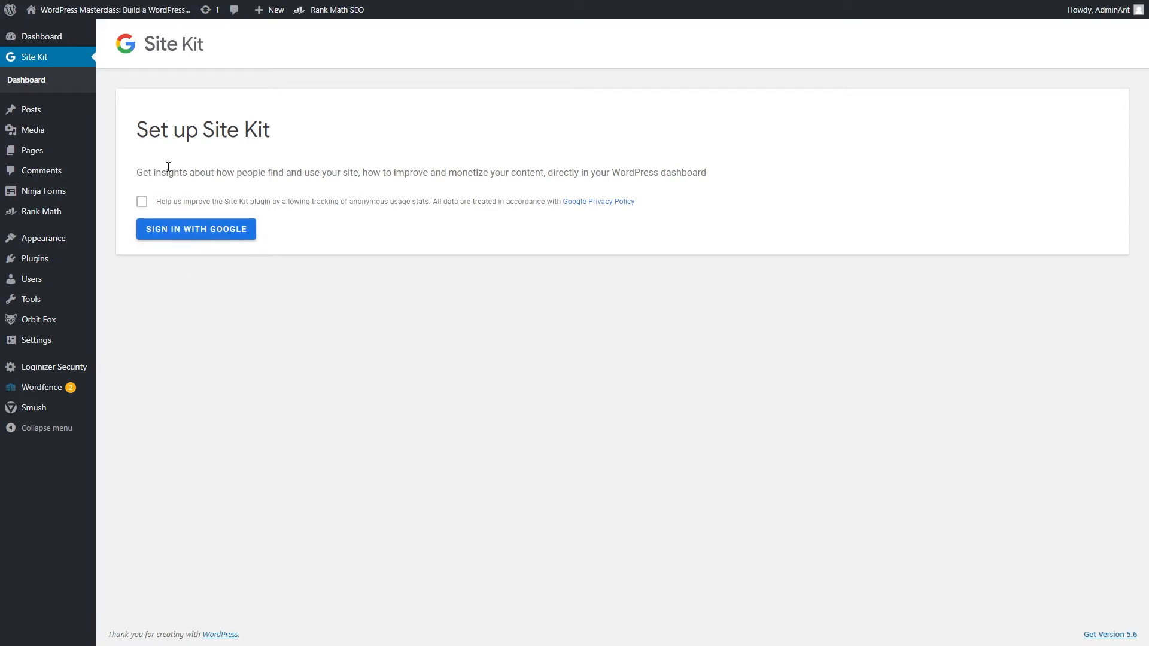
{"action": "left_click", "coordinate": [198, 235]}
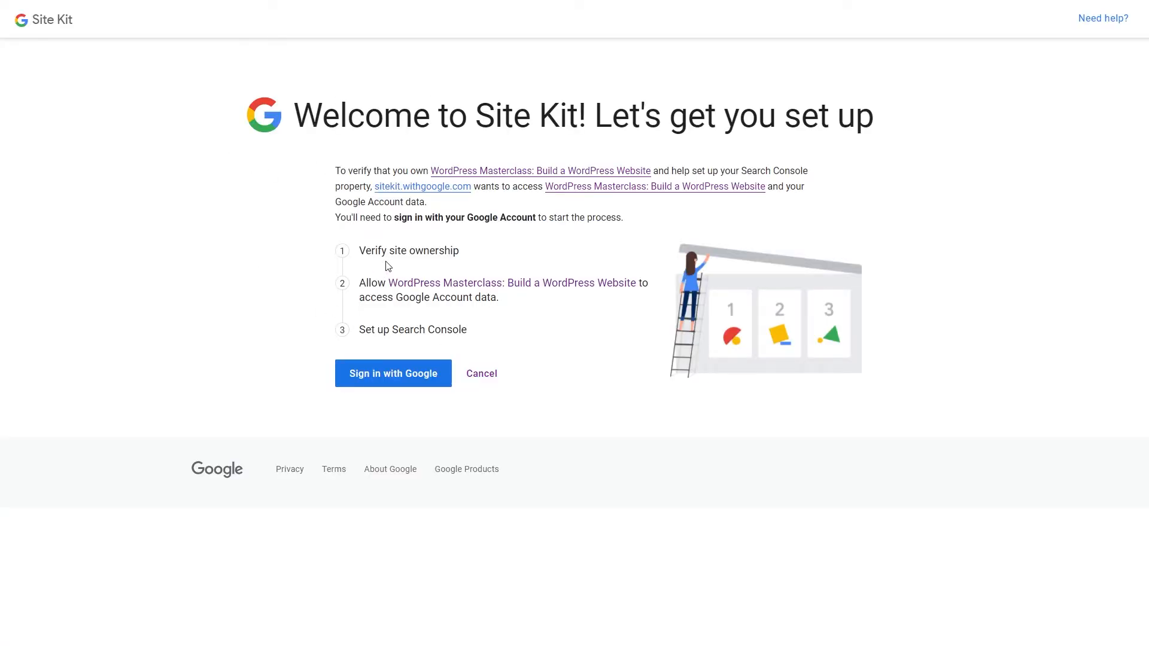
Review the three Site Kit setup stages and continue to the Google sign-in
{"action": "left_click_drag", "start_coordinate": [372, 251], "coordinate": [439, 250]}
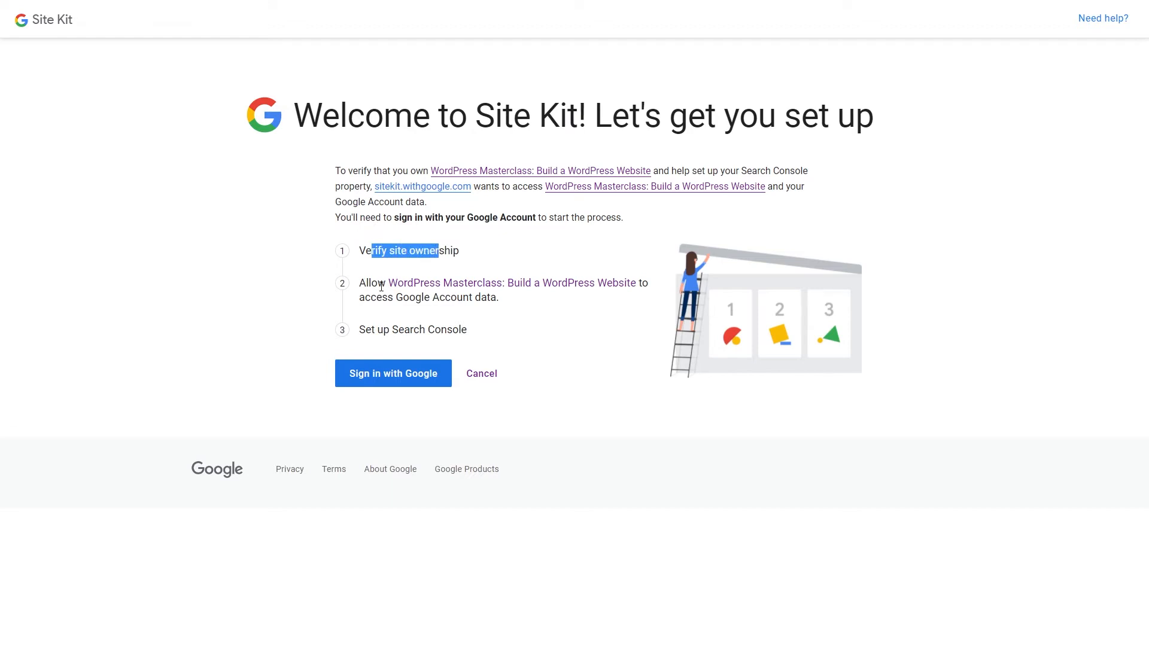
{"action": "left_click_drag", "start_coordinate": [387, 297], "coordinate": [456, 297]}
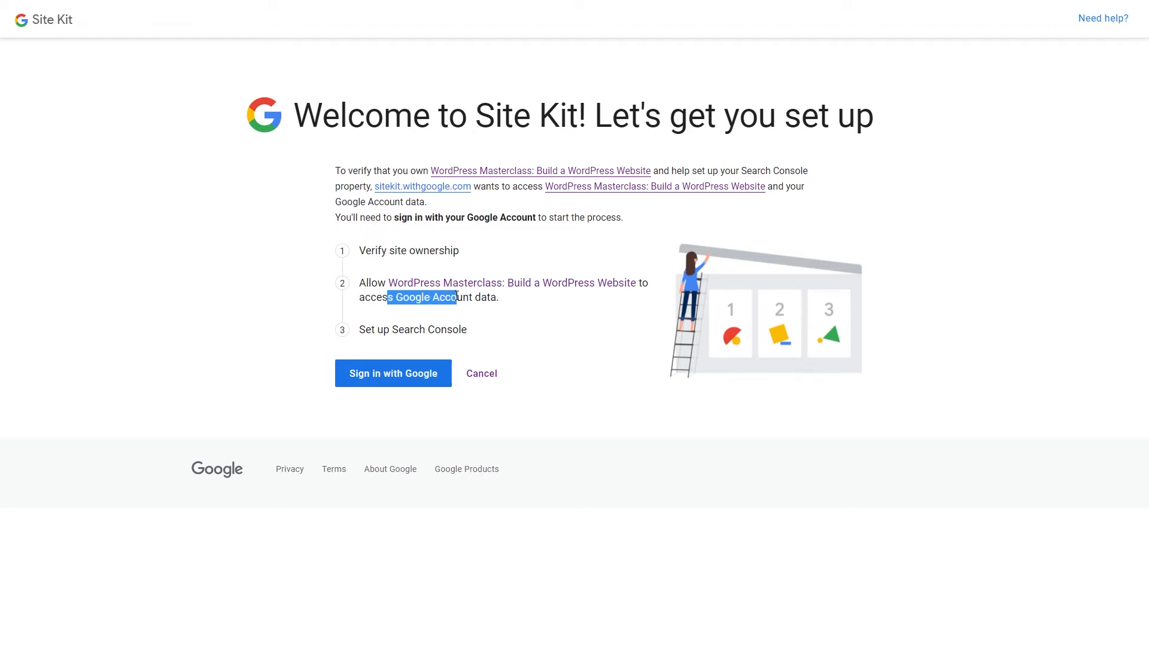
{"action": "left_click", "coordinate": [504, 304]}
{"action": "left_click_drag", "start_coordinate": [378, 331], "coordinate": [463, 331]}
{"action": "left_click", "coordinate": [488, 324]}
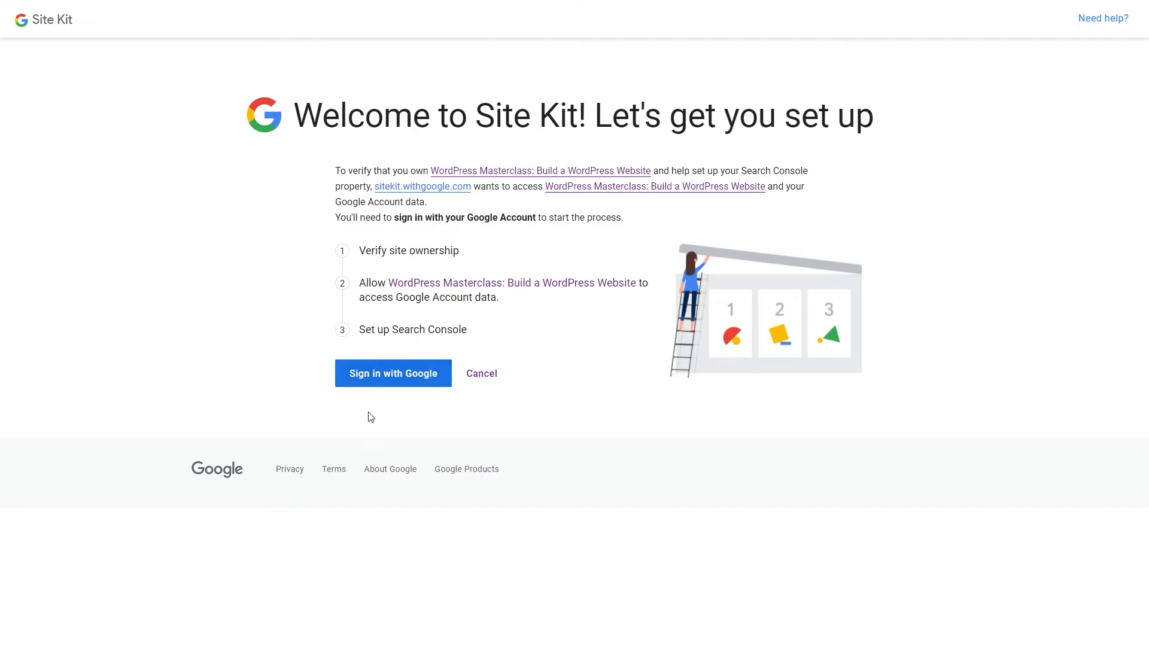
{"action": "left_click", "coordinate": [384, 369]}
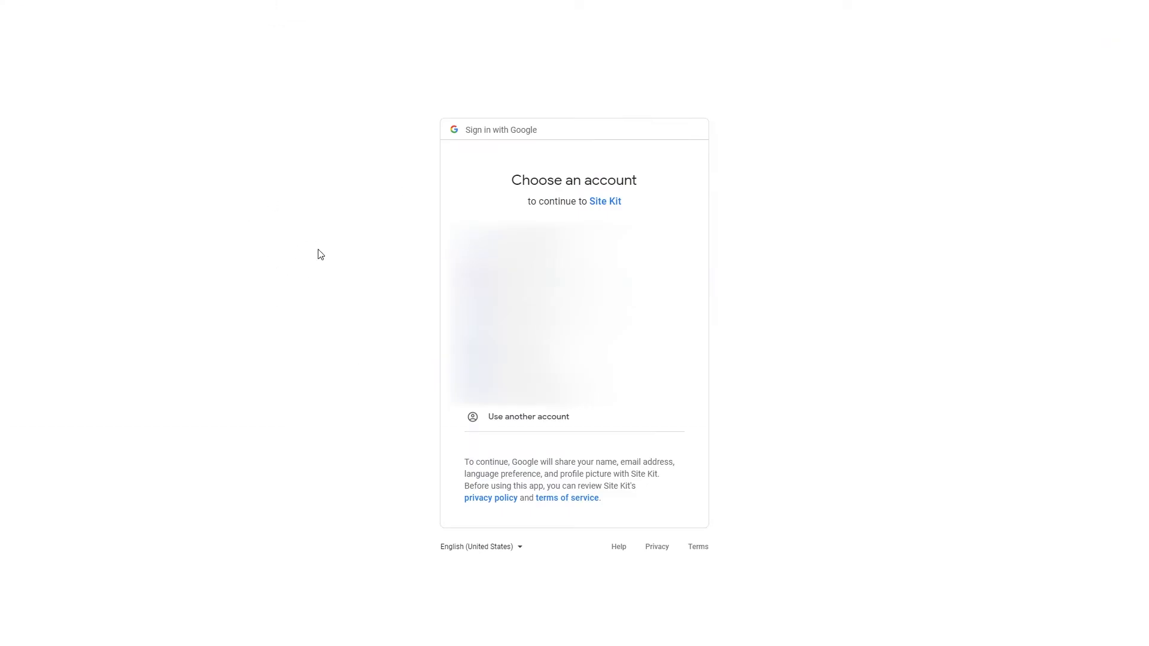
Choose the Google account, allow Site Kit the listed access, and continue to the Site Kit dashboard
{"action": "left_click", "coordinate": [473, 241]}
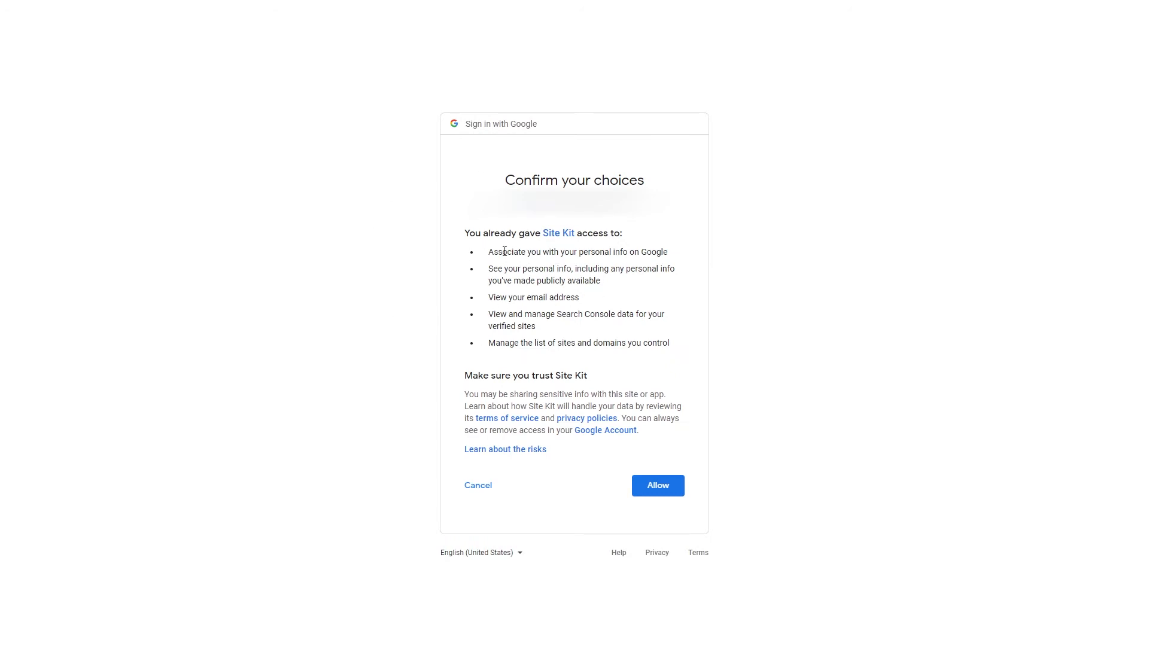
{"action": "left_click_drag", "start_coordinate": [504, 252], "coordinate": [583, 280]}
{"action": "left_click_drag", "start_coordinate": [509, 297], "coordinate": [559, 299]}
{"action": "left_click", "coordinate": [440, 328]}
{"action": "left_click", "coordinate": [657, 487]}
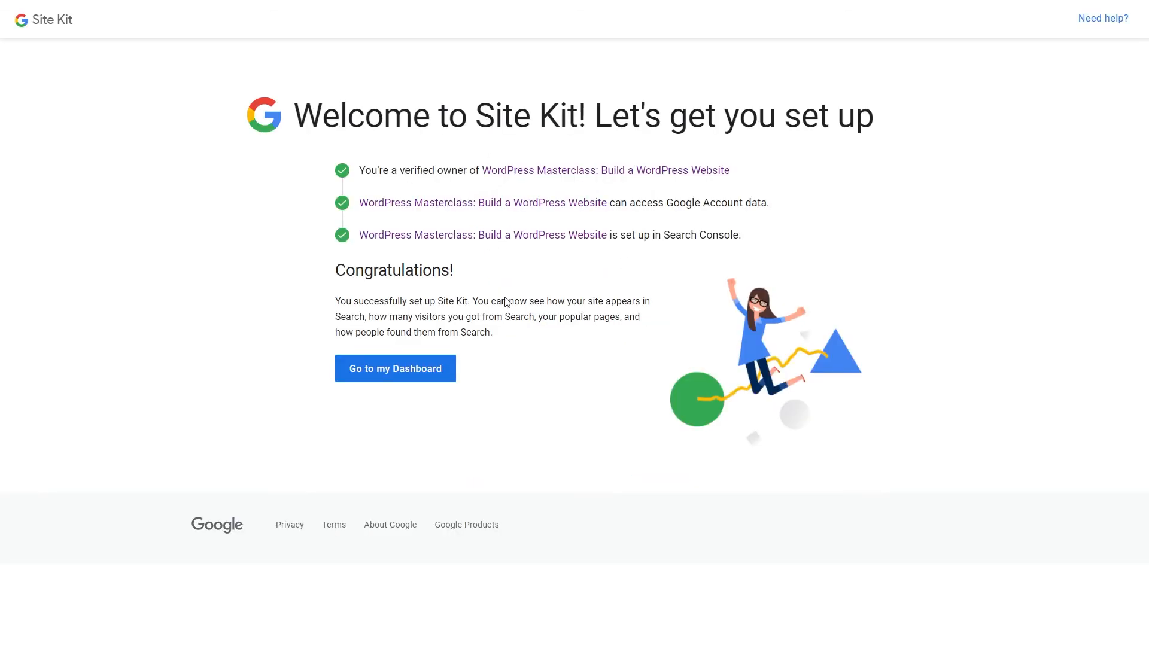
{"action": "left_click", "coordinate": [405, 371]}
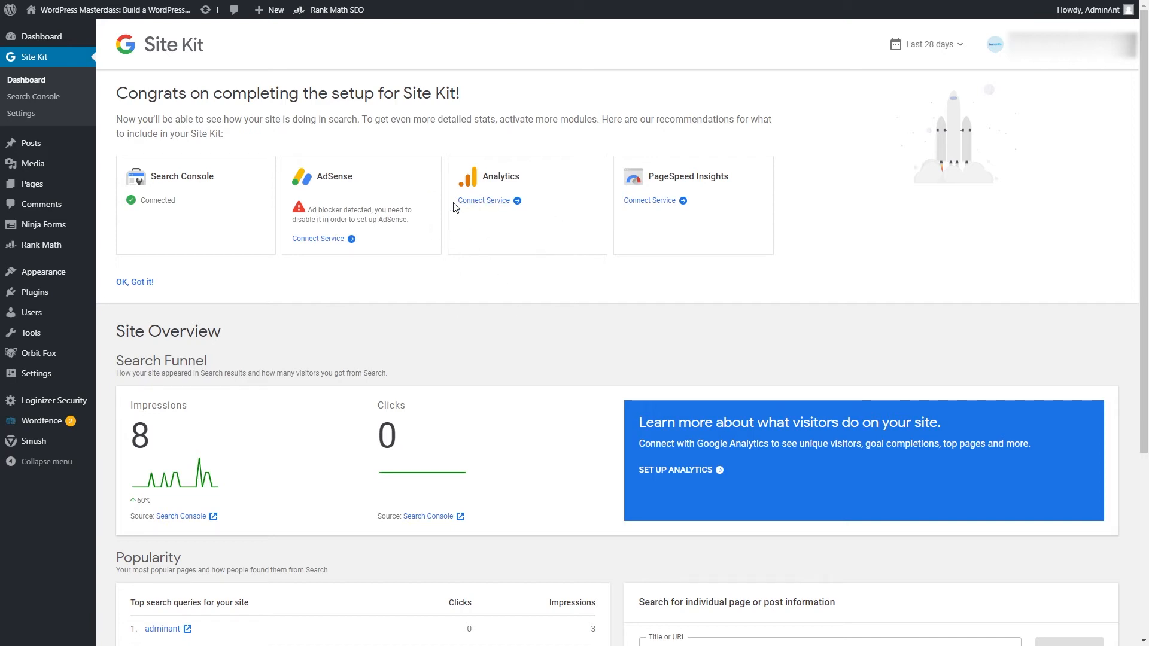
Start connecting the Analytics service and authorize Site Kit with the same Google account
{"action": "left_click", "coordinate": [489, 205]}
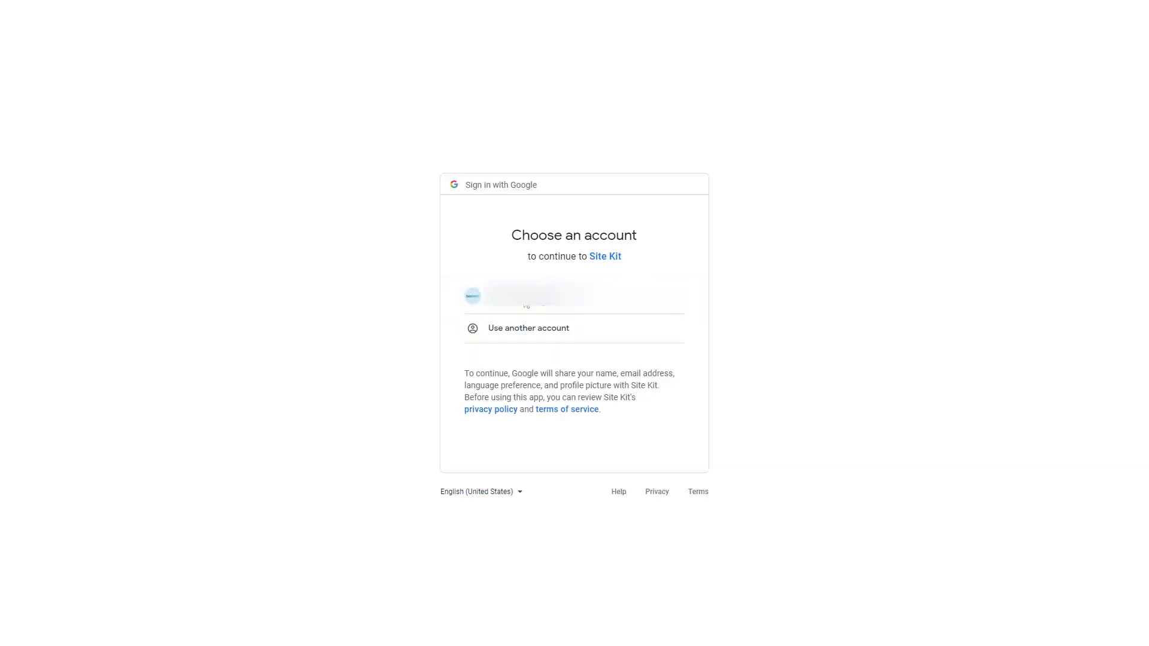
{"action": "left_click", "coordinate": [471, 287]}
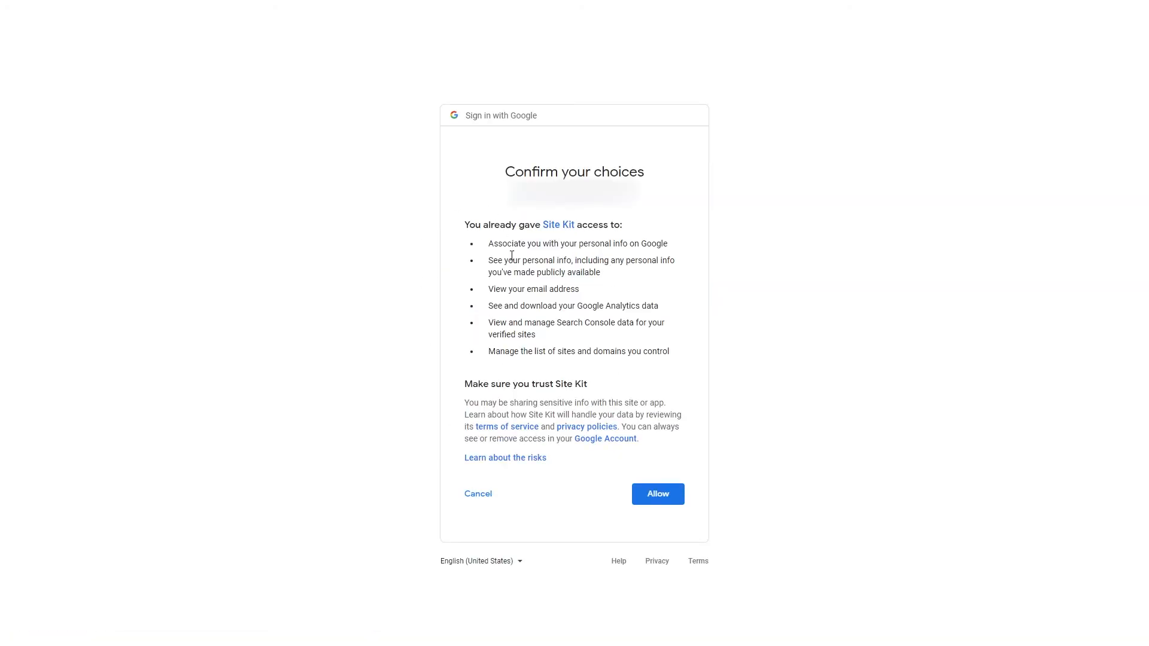
{"action": "left_click", "coordinate": [662, 486]}
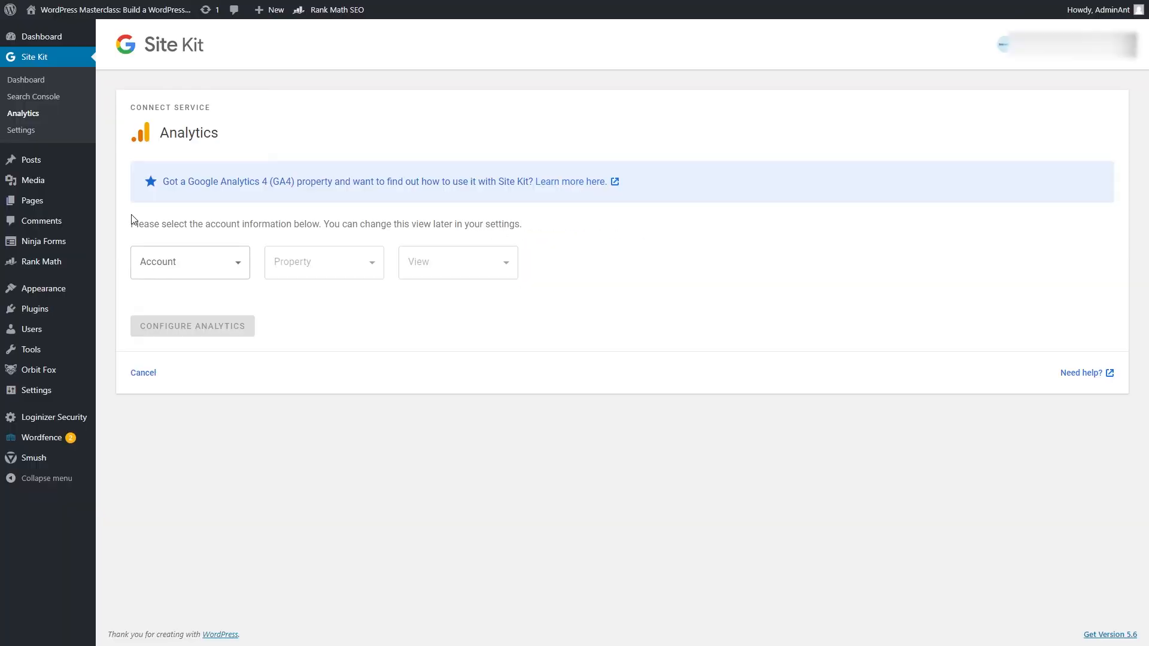
Select AiB as the Analytics account and choose to set up a new property
{"action": "left_click_drag", "start_coordinate": [183, 224], "coordinate": [235, 223]}
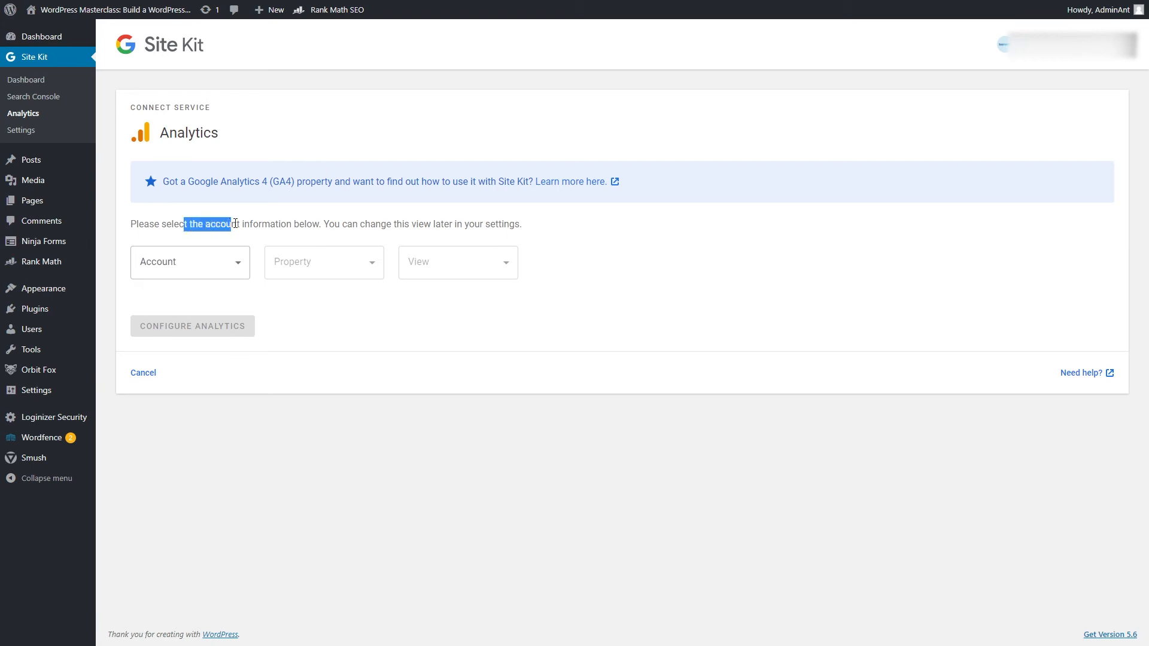
{"action": "left_click", "coordinate": [279, 225]}
{"action": "left_click", "coordinate": [210, 273]}
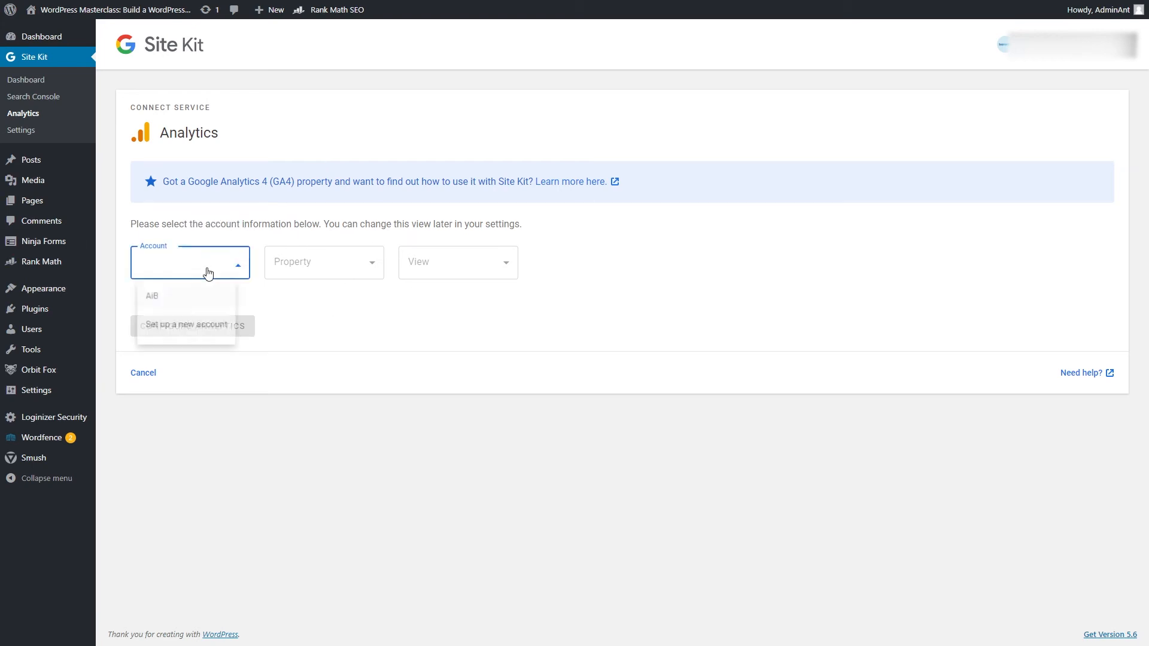
{"action": "left_click", "coordinate": [170, 306]}
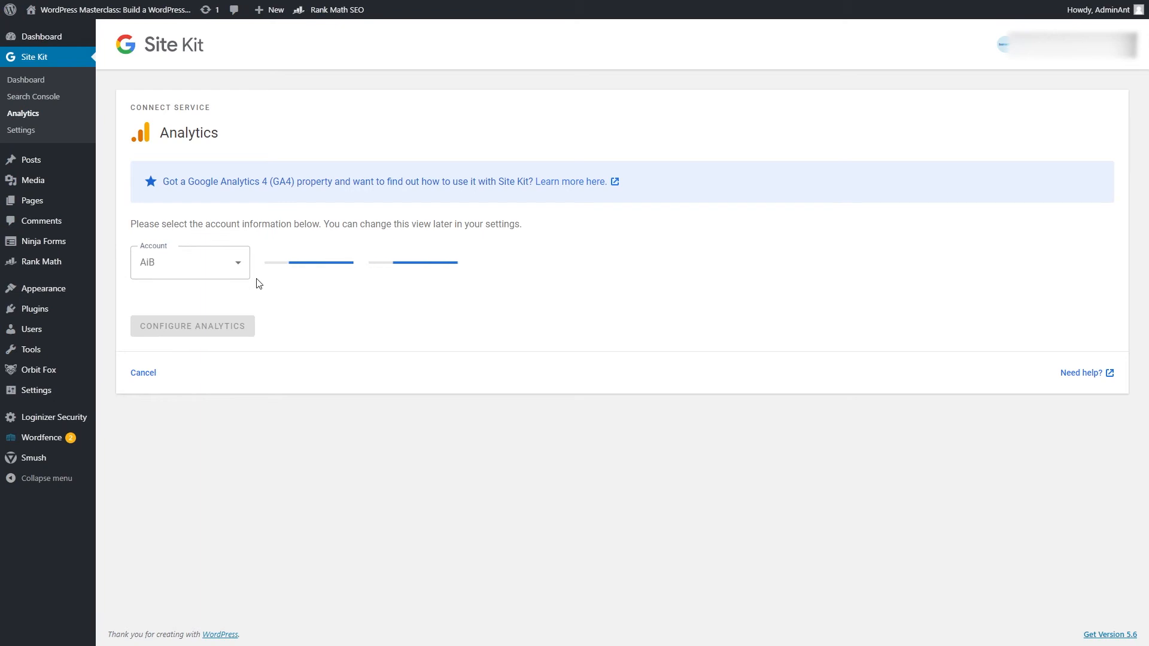
{"action": "left_click", "coordinate": [314, 267]}
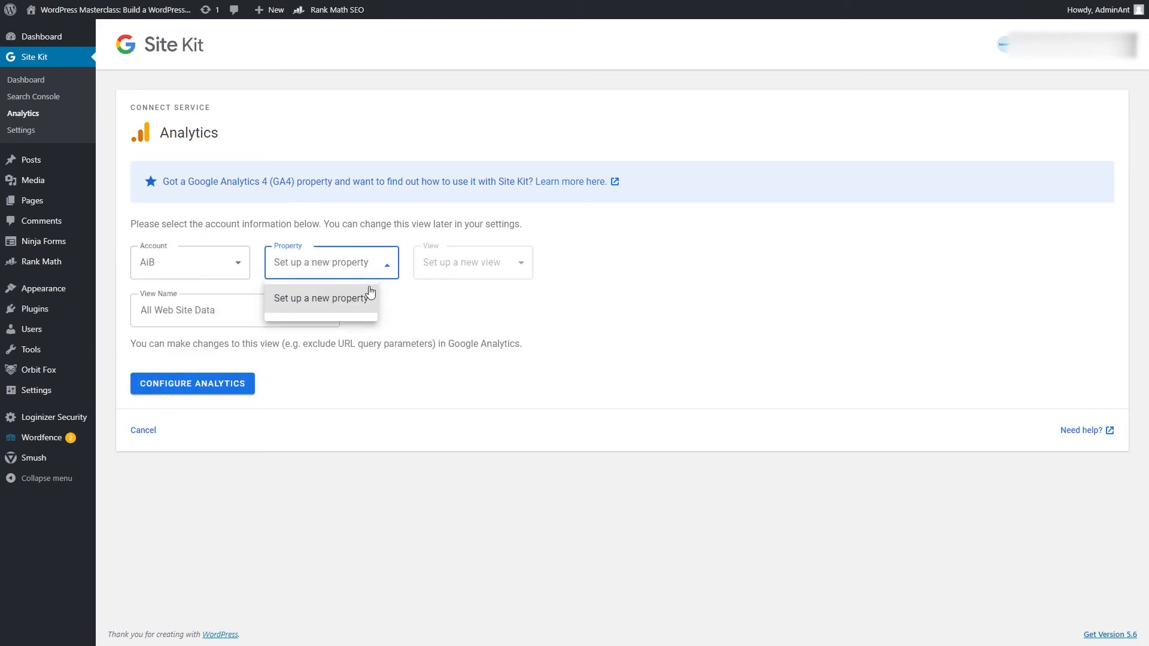
{"action": "left_click", "coordinate": [301, 308]}
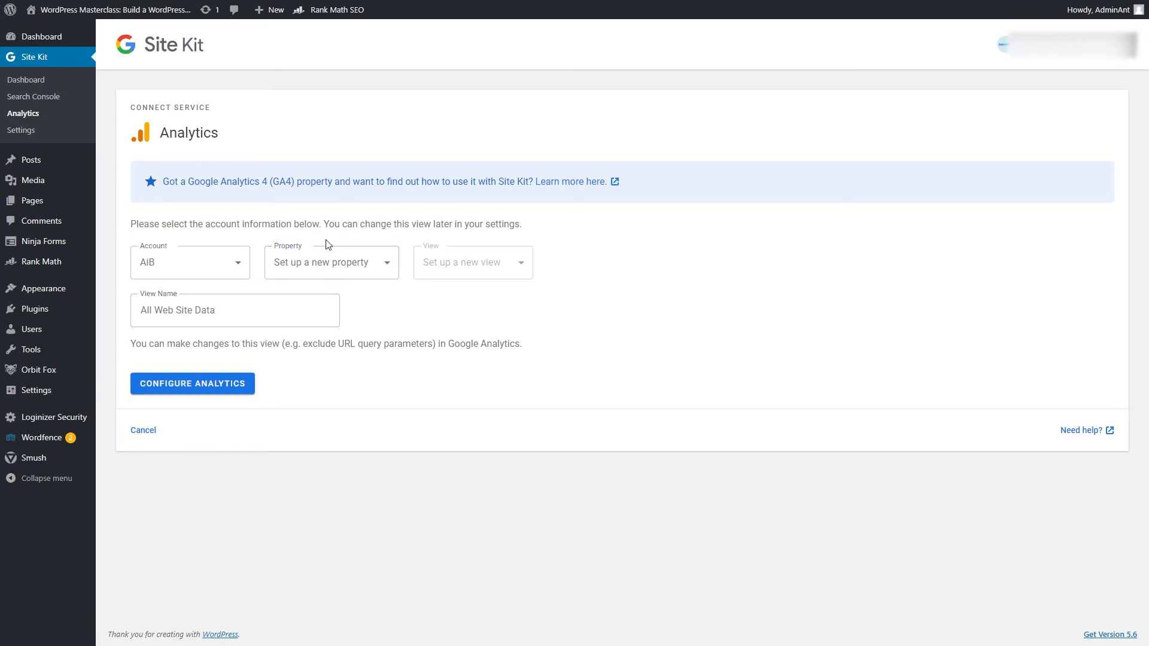
Configure Analytics and grant Site Kit permission to edit Google Analytics management entities with the Google account
{"action": "left_click", "coordinate": [204, 388]}
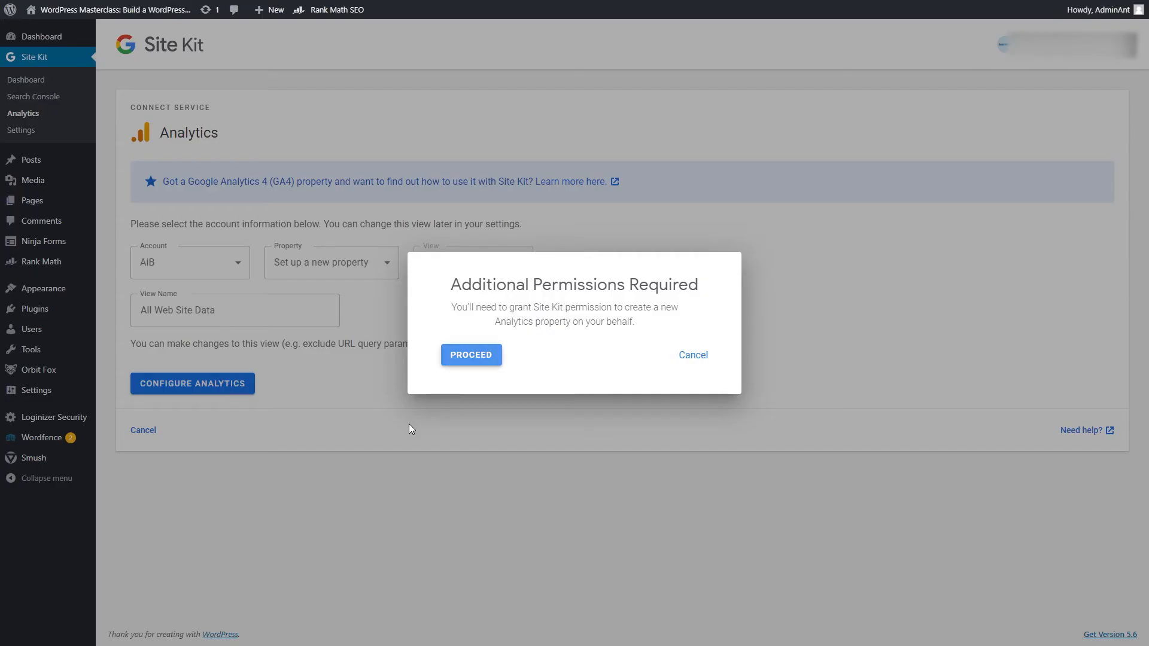
{"action": "left_click", "coordinate": [488, 361]}
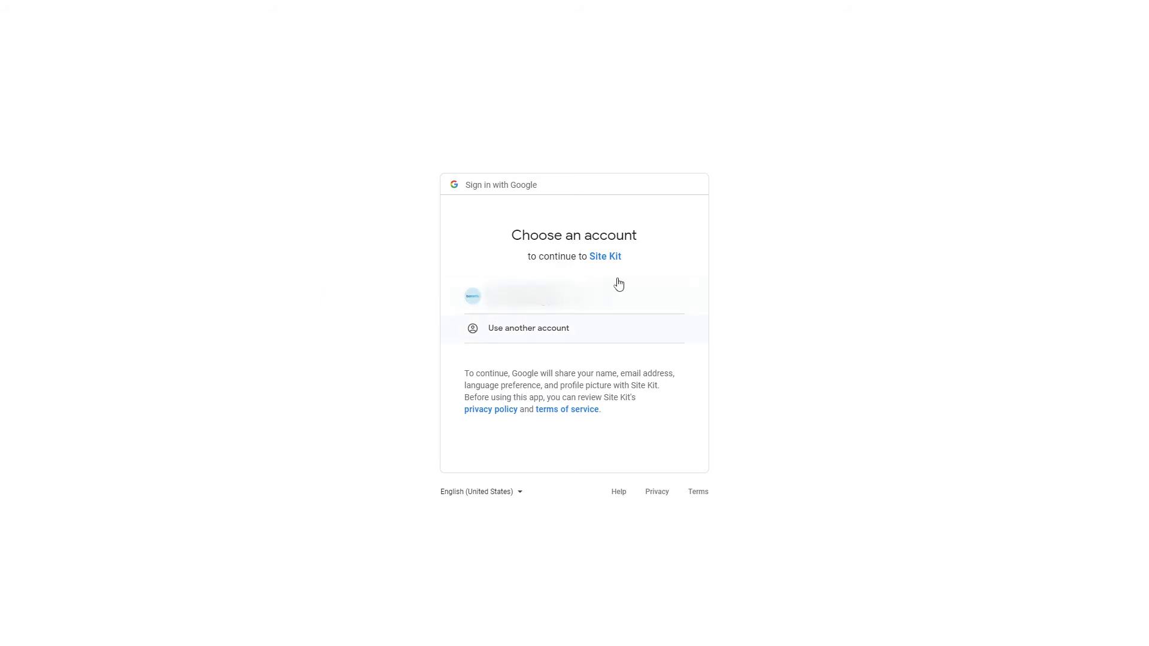
{"action": "left_click", "coordinate": [560, 308]}
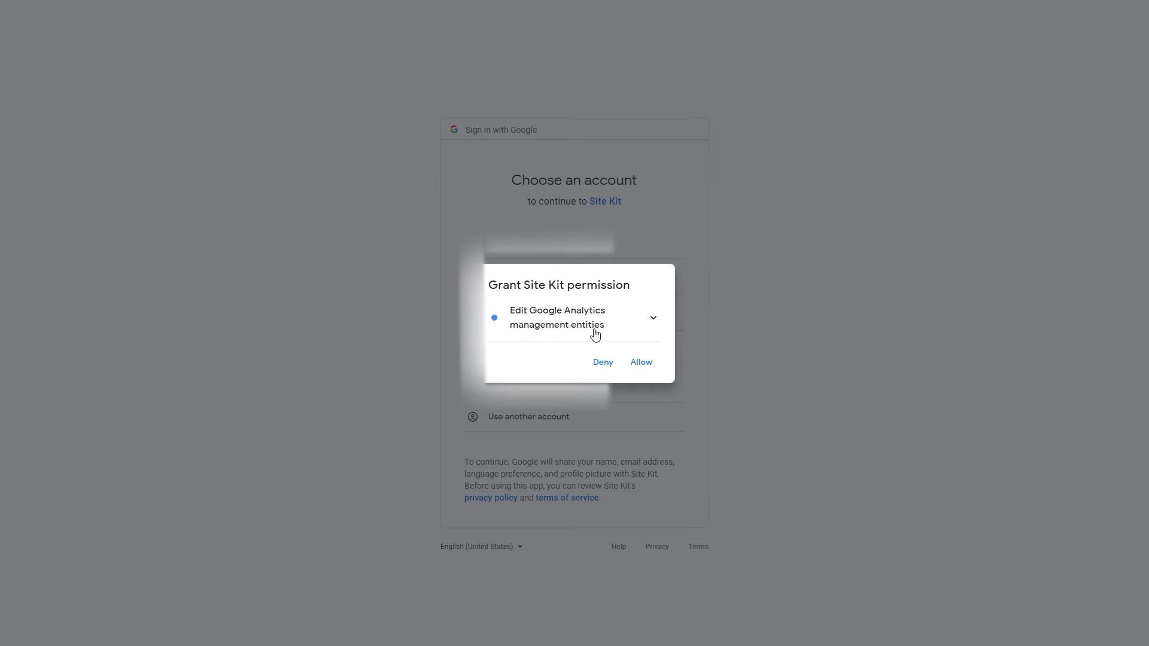
{"action": "left_click", "coordinate": [642, 363]}
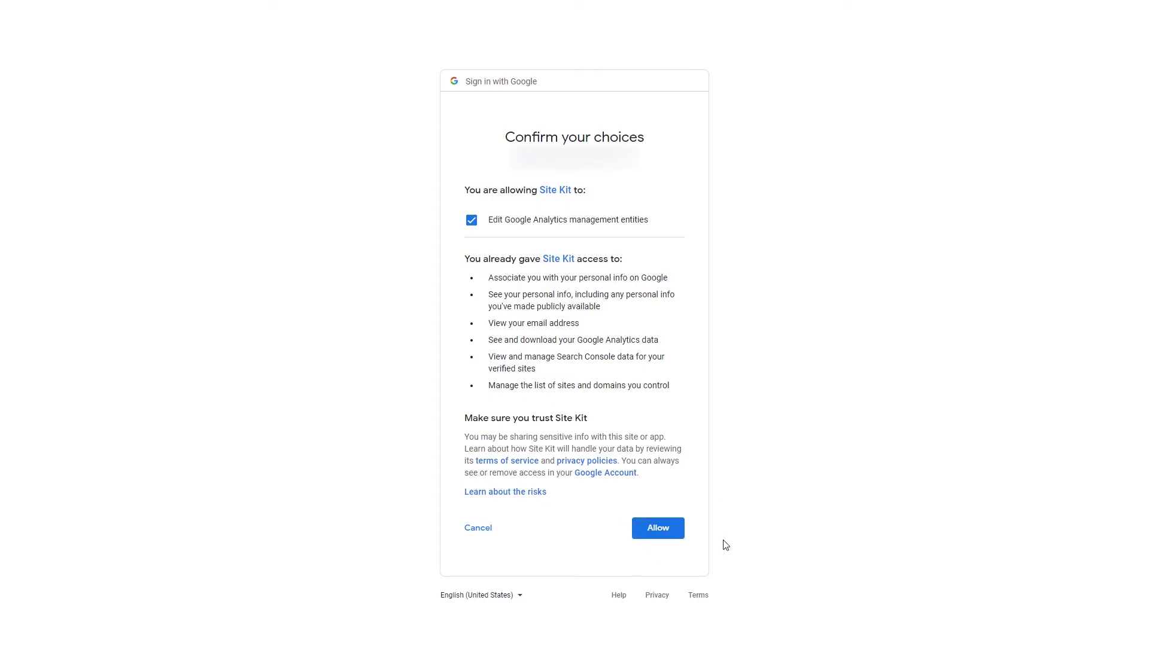
{"action": "left_click", "coordinate": [678, 535]}
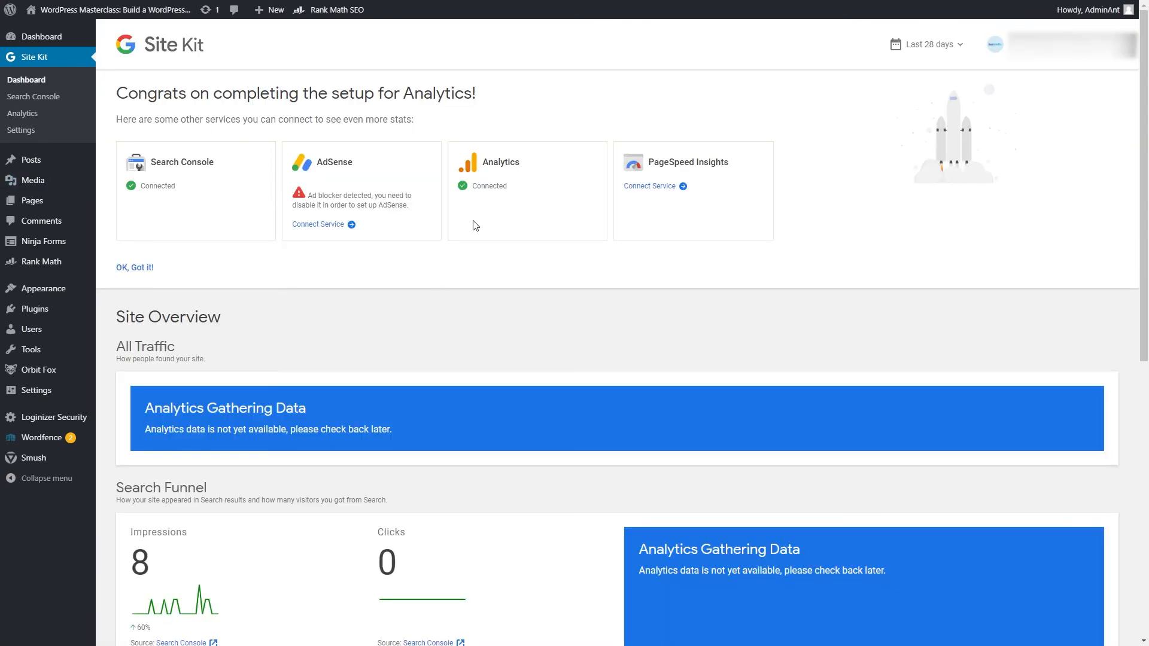
{"action": "left_click_drag", "start_coordinate": [509, 186], "coordinate": [484, 186]}
{"action": "left_click", "coordinate": [473, 212]}
{"action": "left_click_drag", "start_coordinate": [648, 163], "coordinate": [719, 163]}
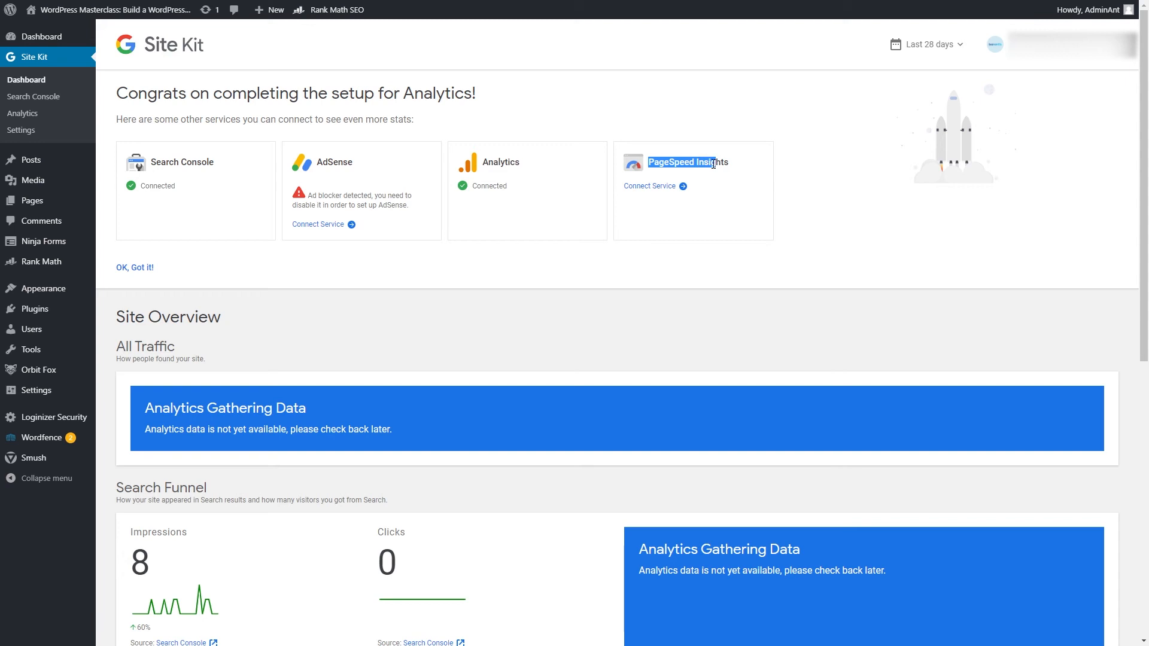
{"action": "left_click", "coordinate": [734, 243]}
{"action": "left_click_drag", "start_coordinate": [649, 161], "coordinate": [687, 162]}
{"action": "left_click", "coordinate": [685, 161]}
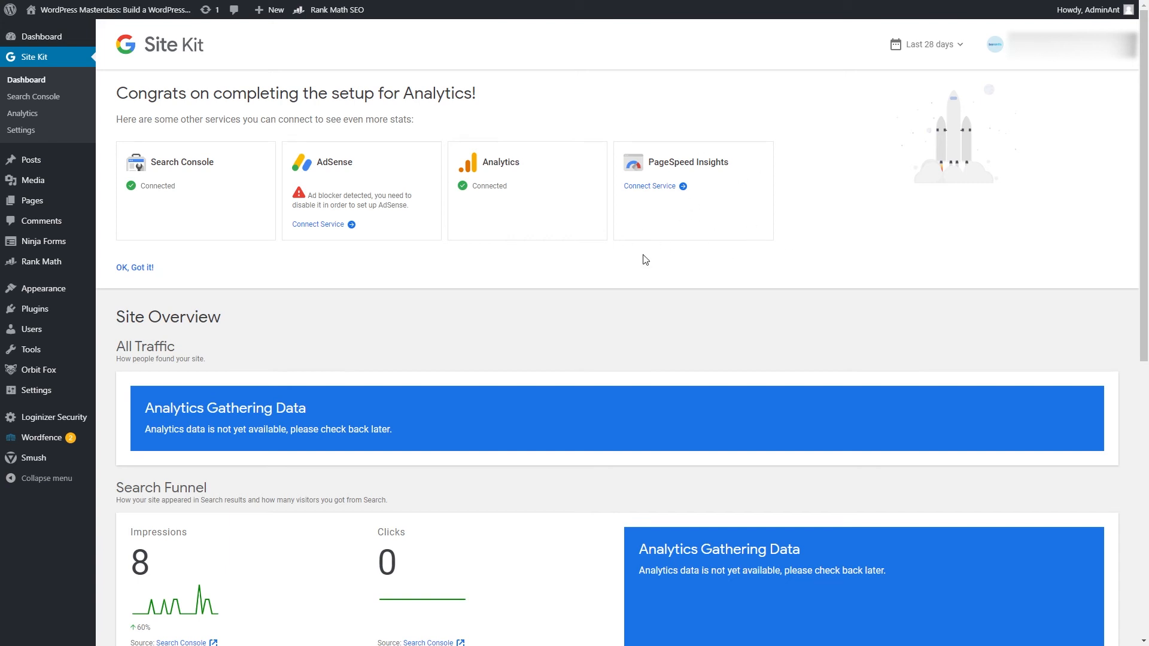
Dismiss the Analytics setup notice and open Site Kit's Analytics report
{"action": "left_click", "coordinate": [132, 268]}
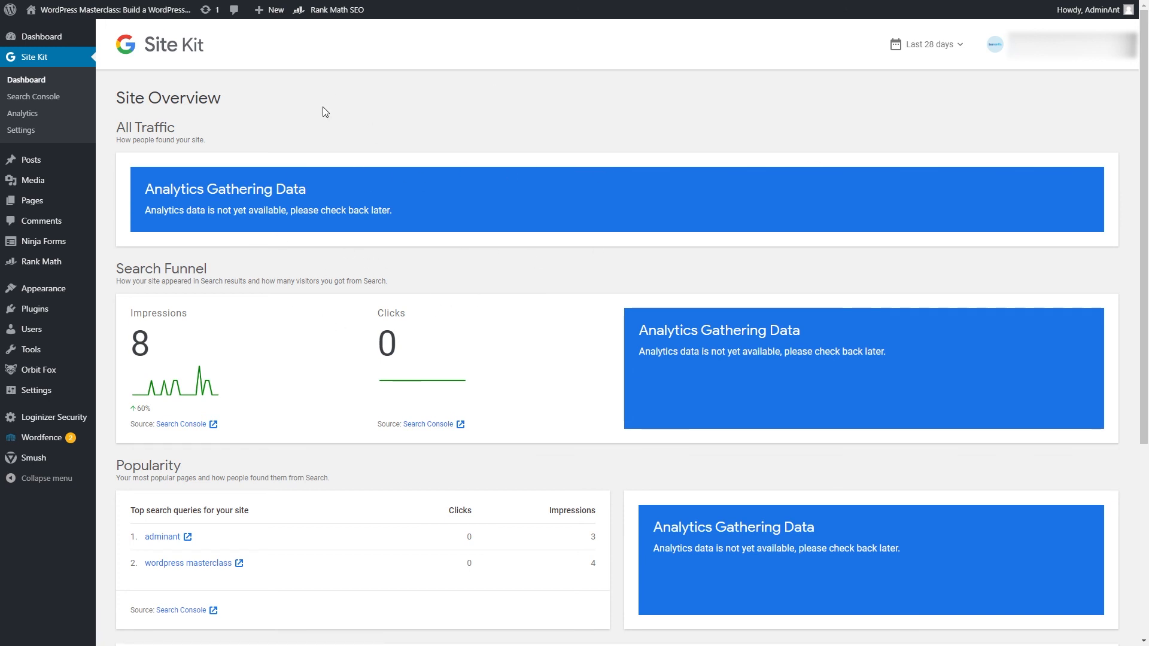
{"action": "left_click", "coordinate": [25, 115]}
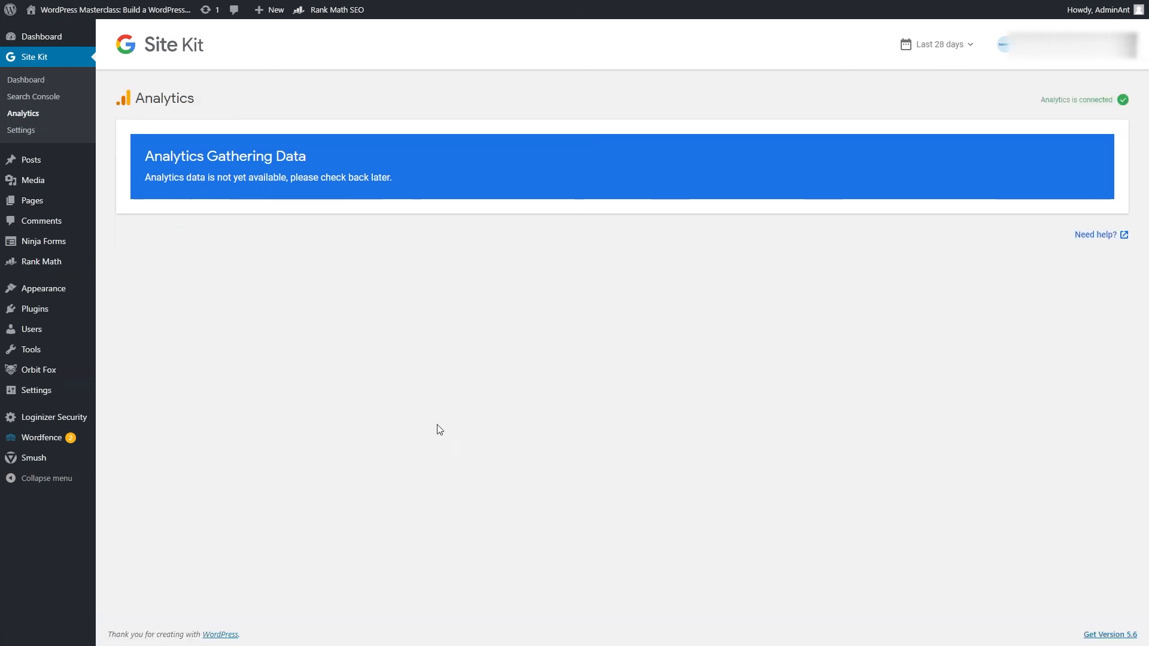